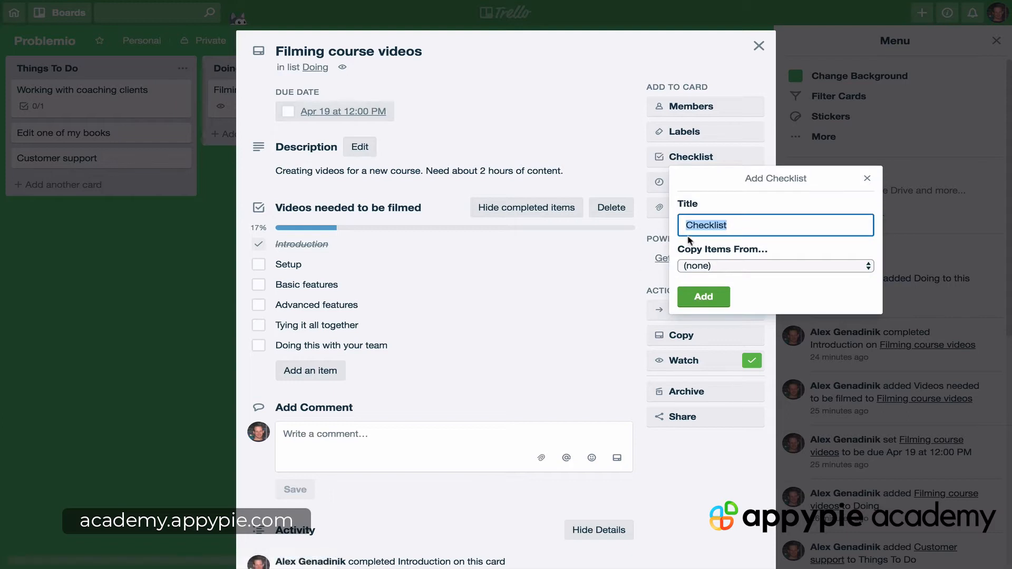
Examine the Filming course videos card's checklist progress, title and description text without changing them
left_click(867, 179)
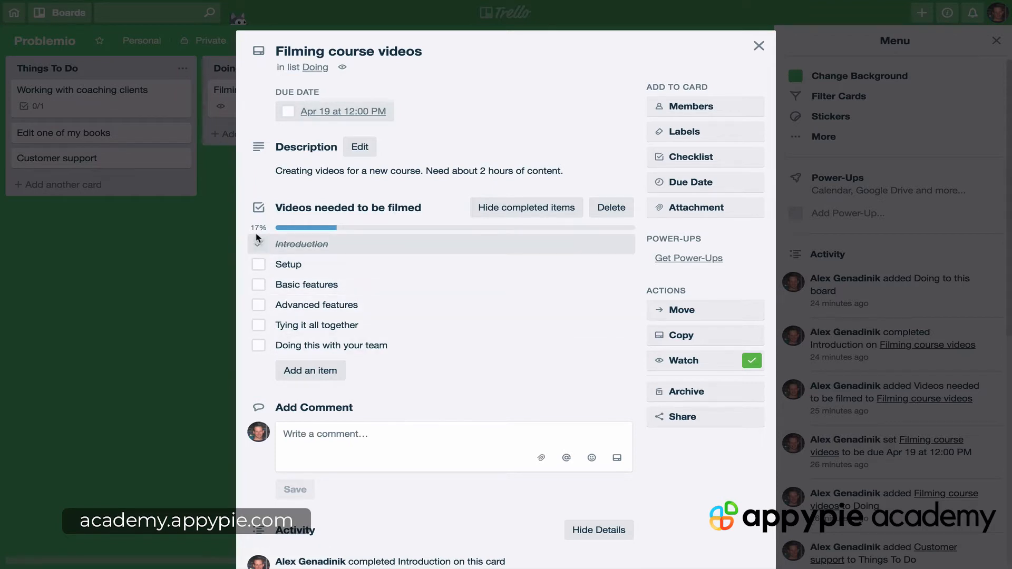
left_click_drag(251, 221, 262, 221)
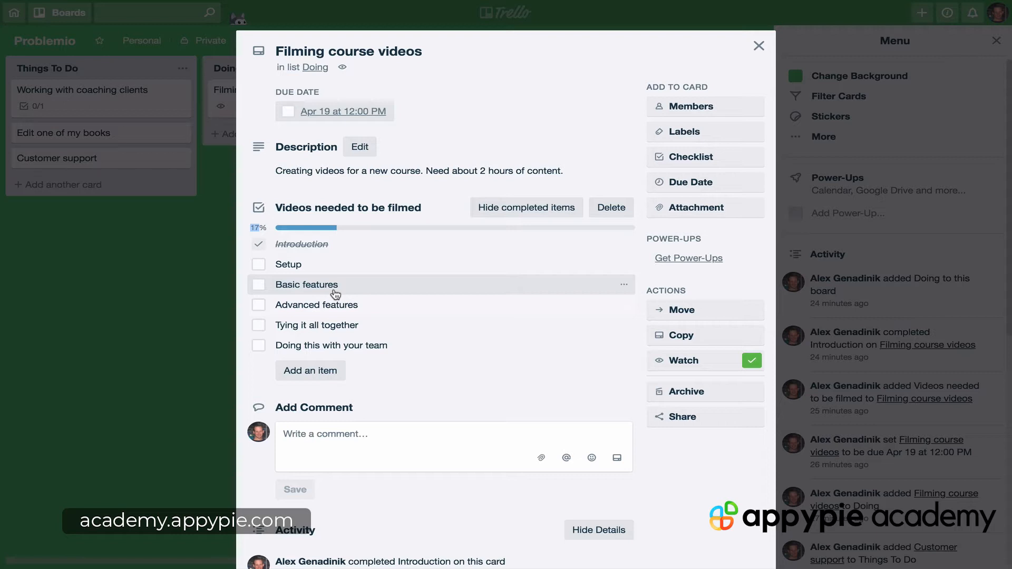
left_click_drag(424, 51, 272, 46)
left_click(291, 51)
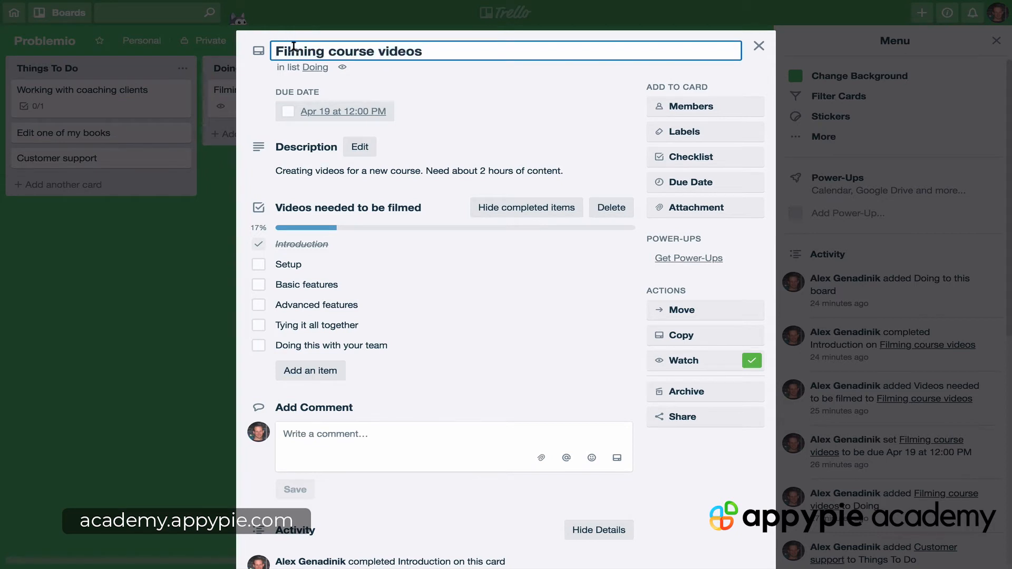
left_click(456, 80)
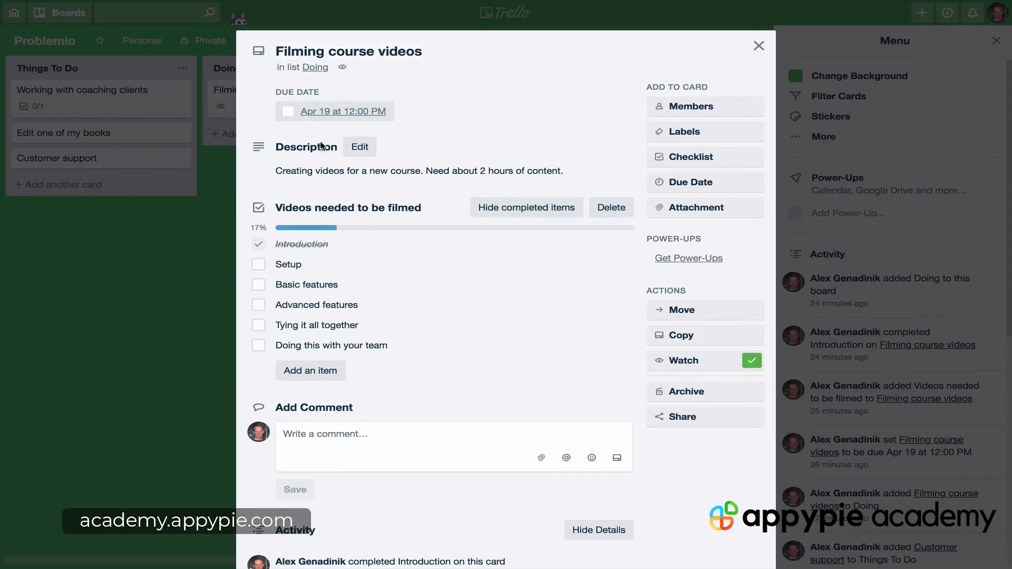
left_click_drag(275, 143, 332, 146)
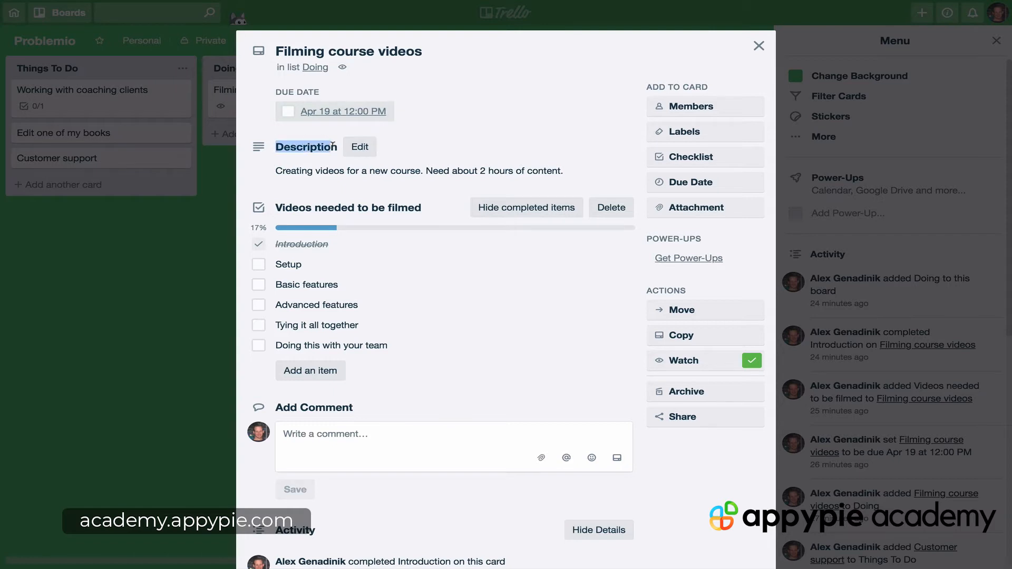
left_click(361, 149)
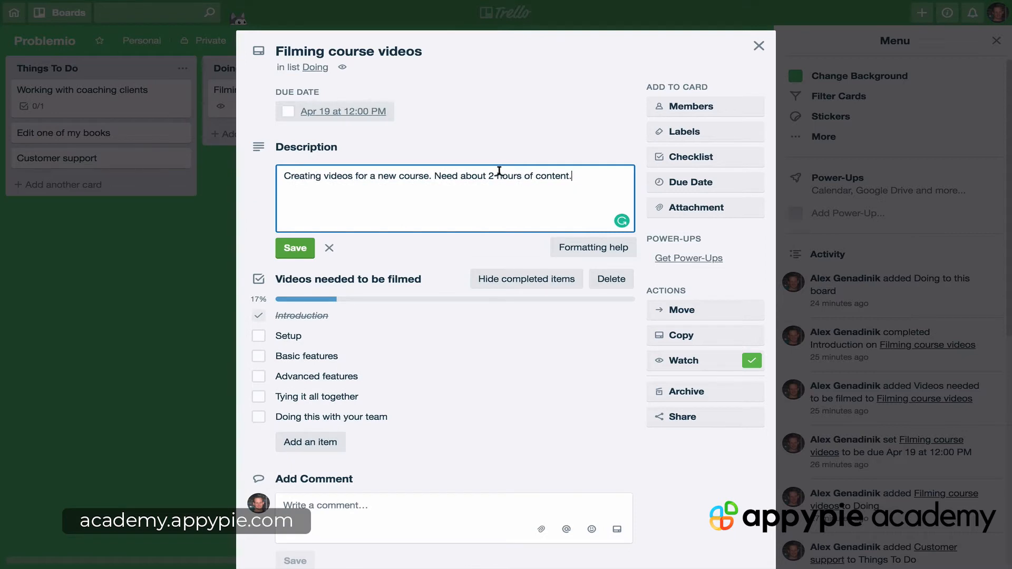
left_click_drag(488, 176, 566, 176)
left_click(330, 249)
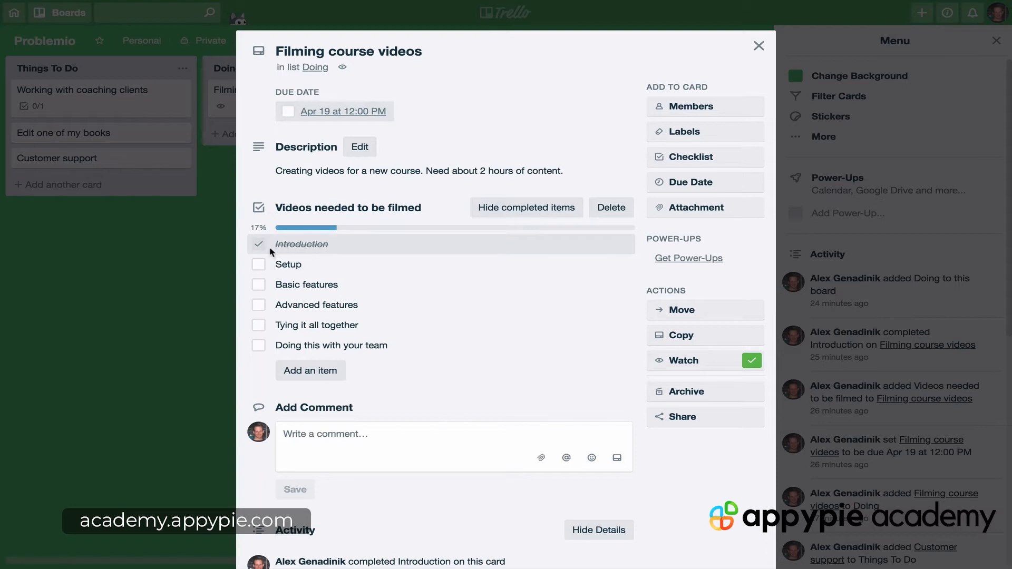
Mark the Setup item complete in the Videos needed to be filmed checklist and close the card
left_click(259, 264)
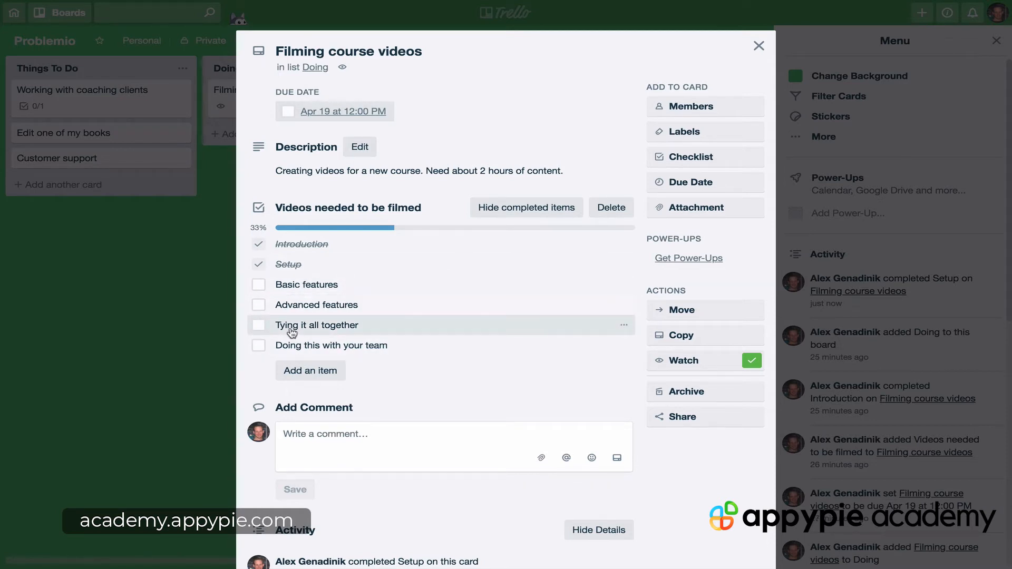
left_click(761, 46)
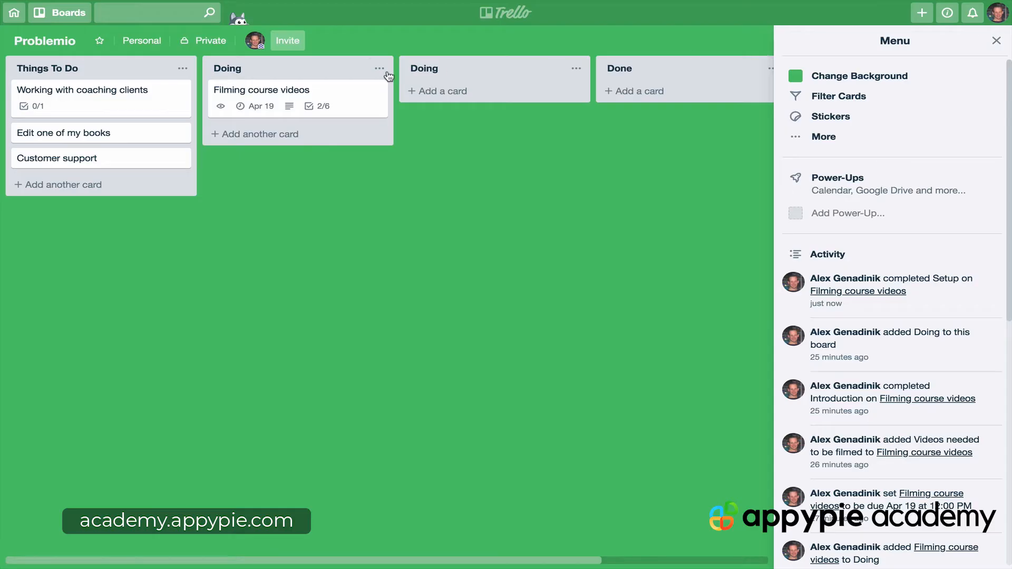
left_click_drag(263, 95, 142, 86)
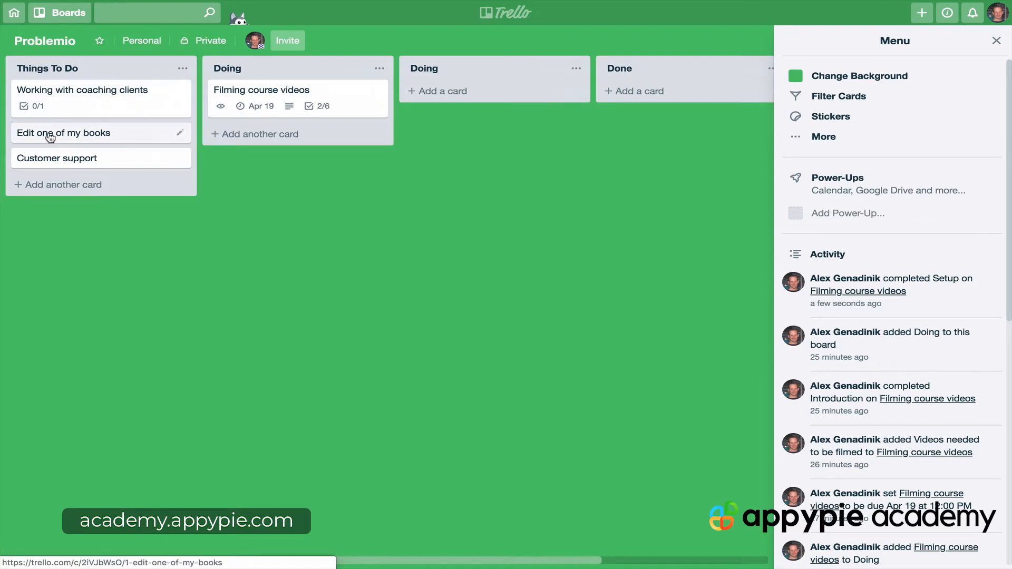
Move the Edit one of my books card to the empty Doing list and add a checklist titled "Book editing checklist" to it
left_click_drag(81, 136, 478, 98)
left_click(478, 98)
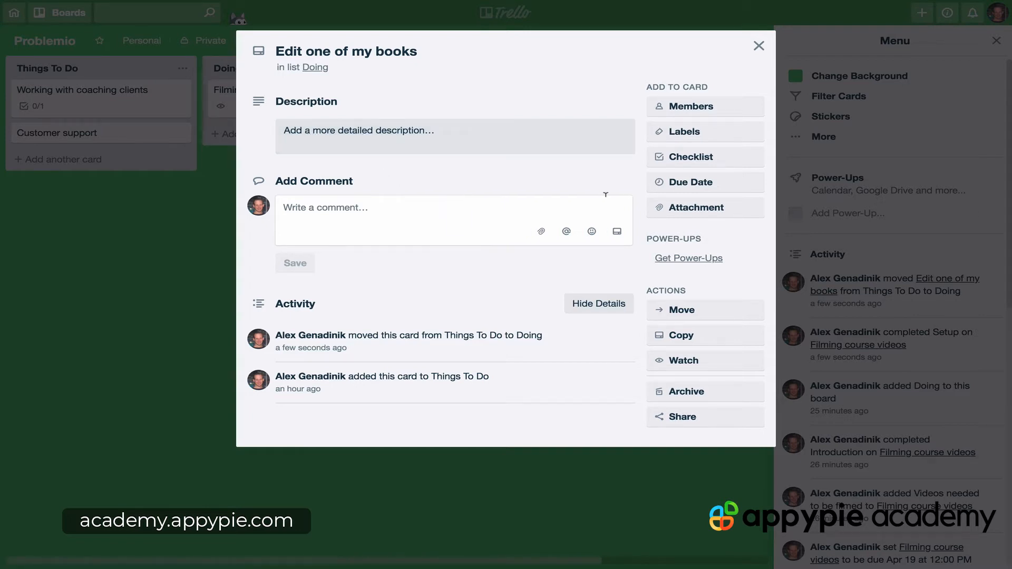
left_click(696, 158)
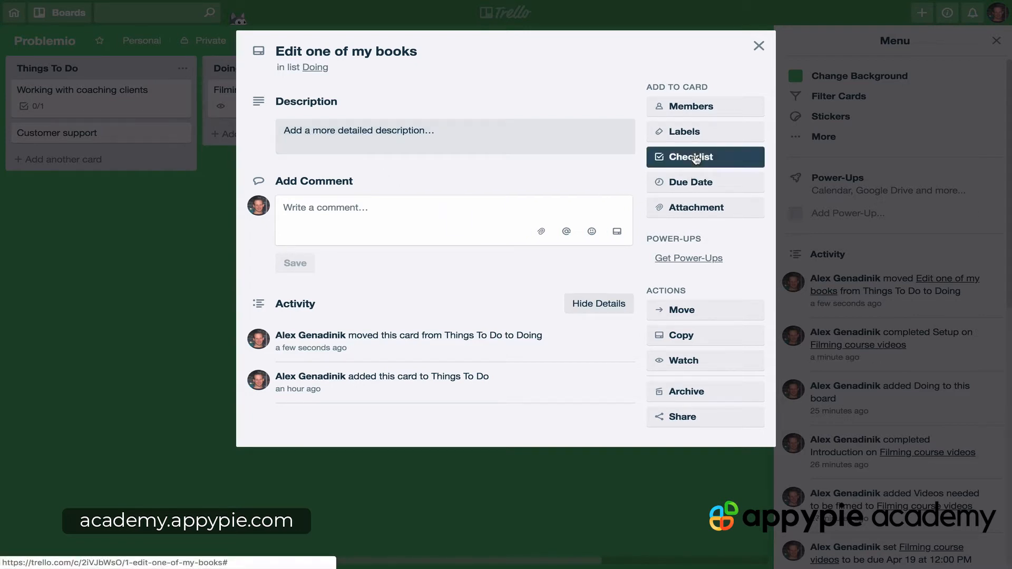
type("Book editing checklist")
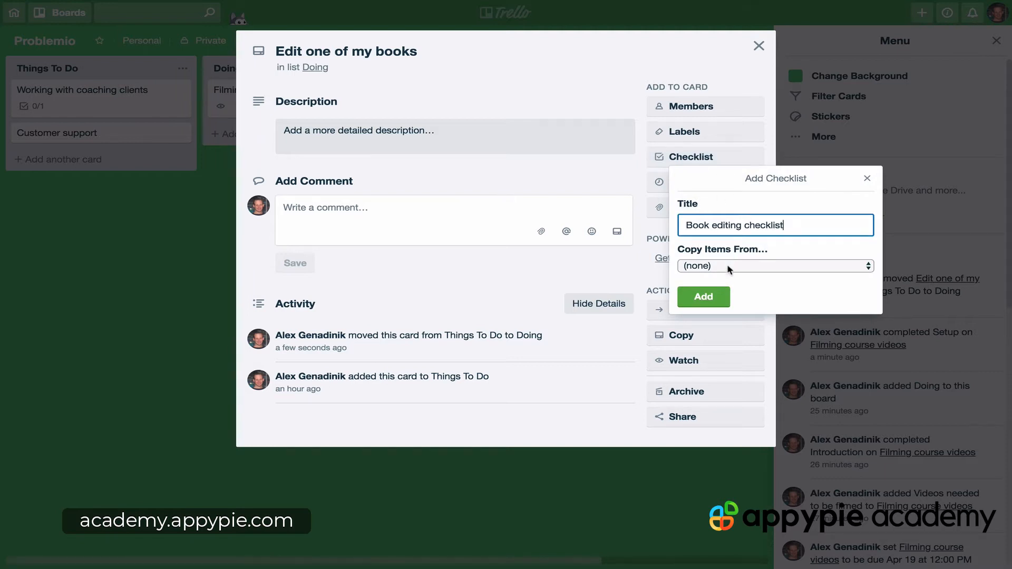
left_click(701, 298)
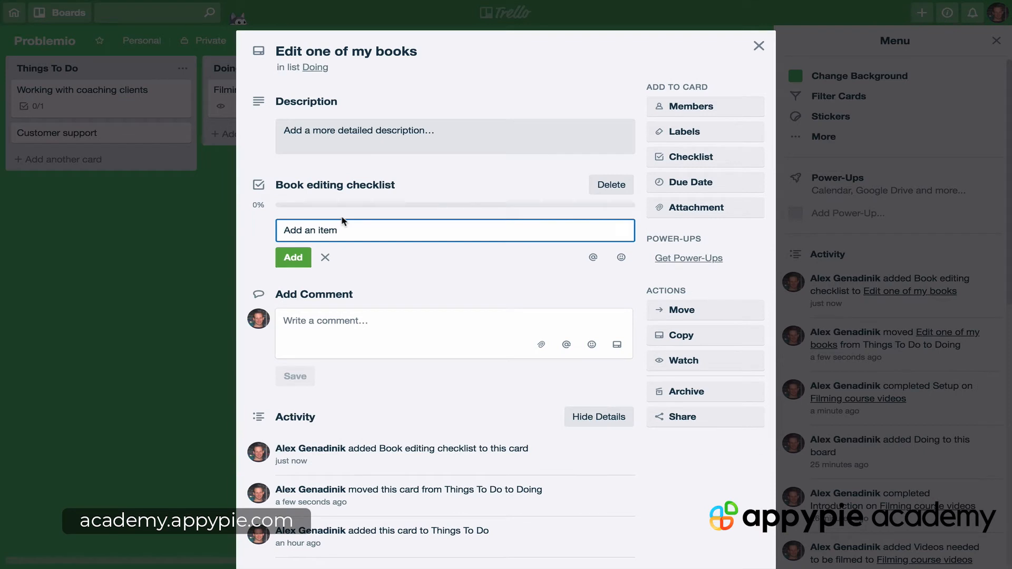
Add the items "Structure scan", "First edit", "Second edit" and "Give the book to a professional editor" to the Book editing checklist
type("Structure scan")
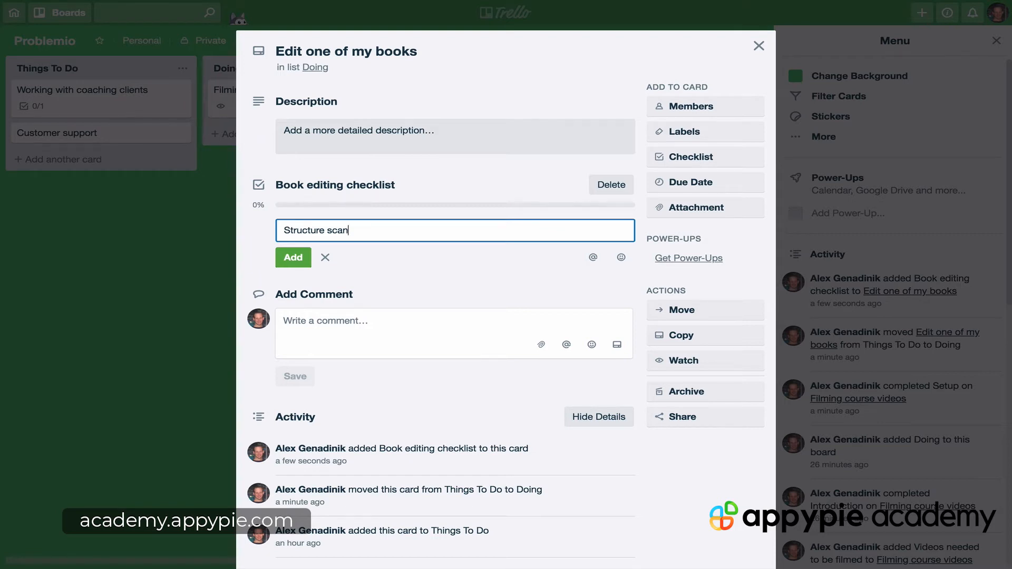
key("Return")
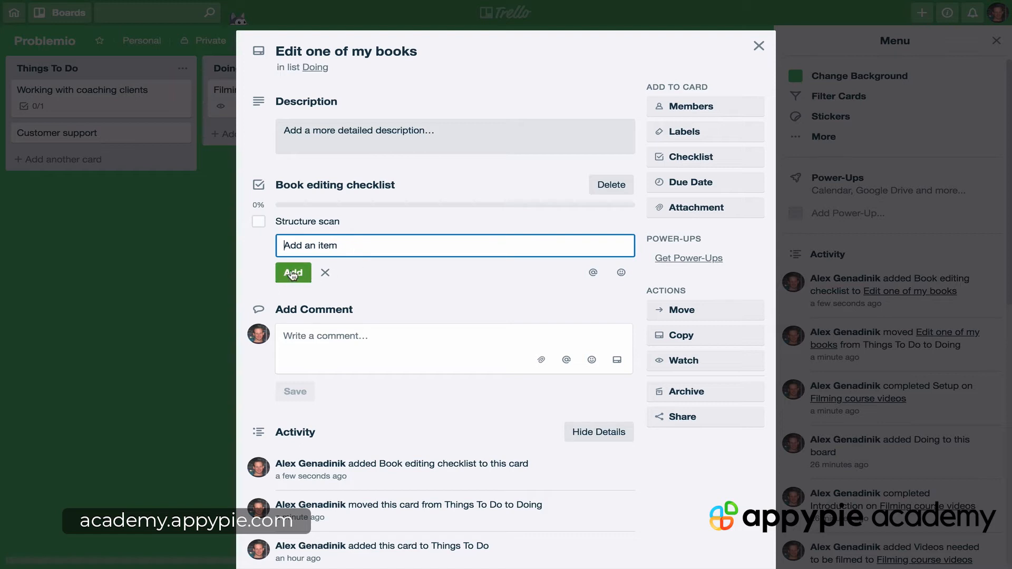
type("First edit")
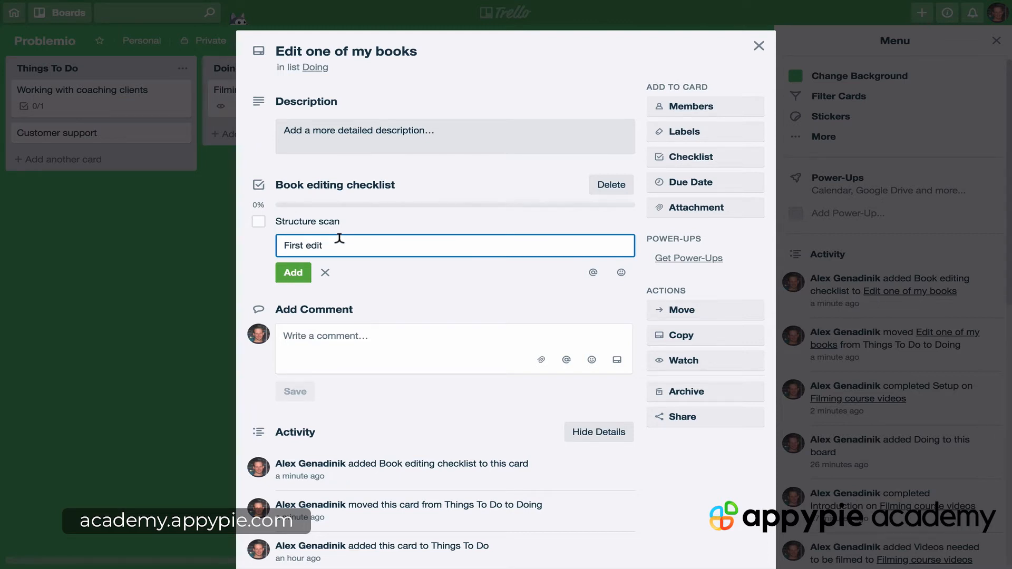
left_click(293, 272)
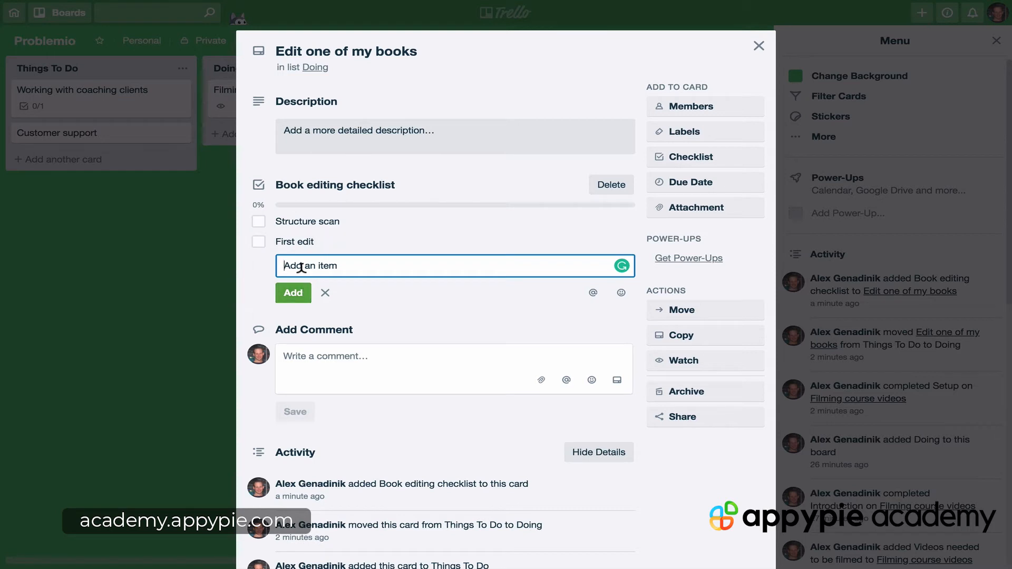
type("Second edit")
left_click(293, 293)
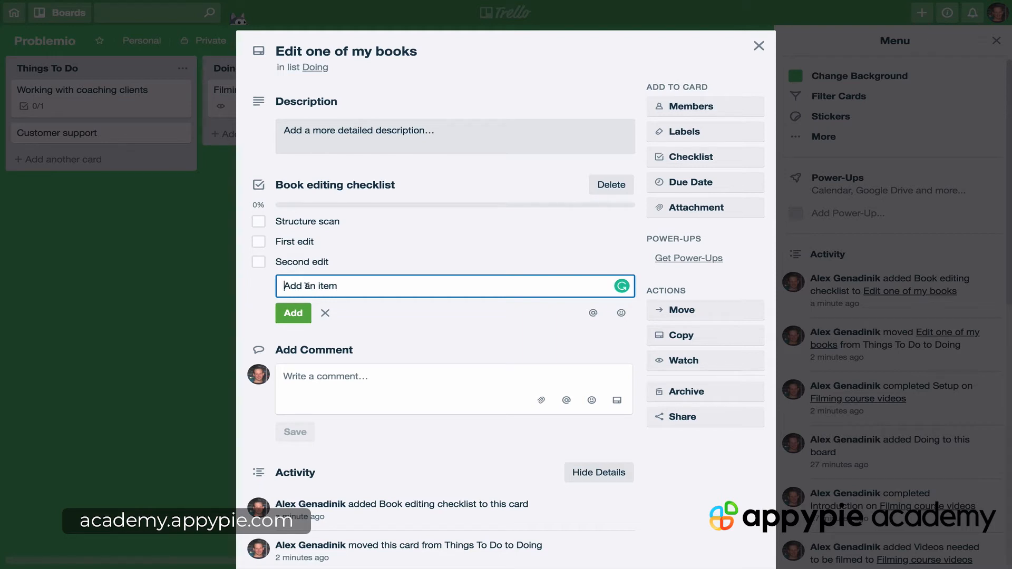
left_click(296, 315)
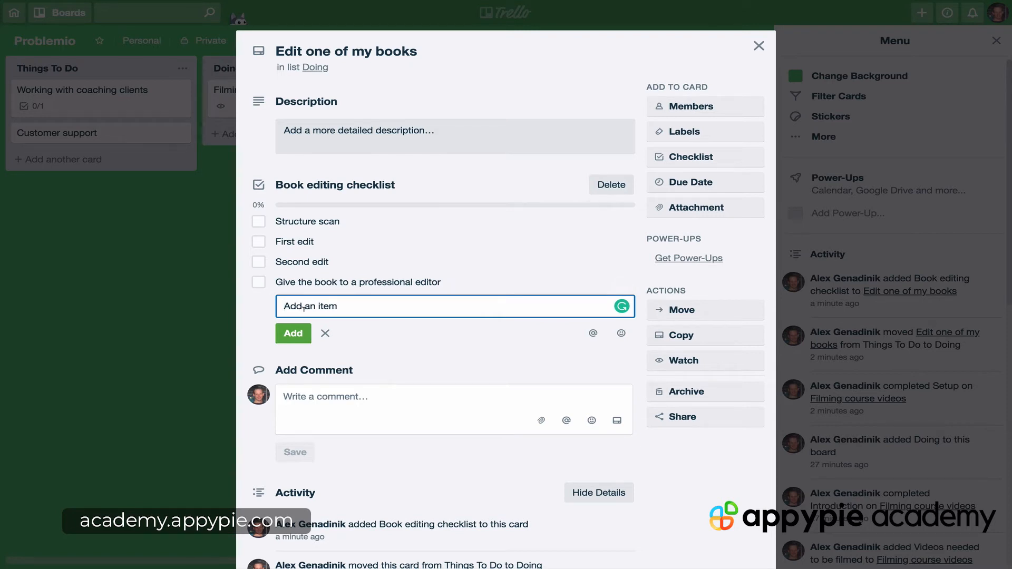
Add "Get the book nicely formatted", "Upload new version of the book", "Edit book details" and "Set up new ads for the book" to the checklist
type("Get the book nicely formatted")
key("Return")
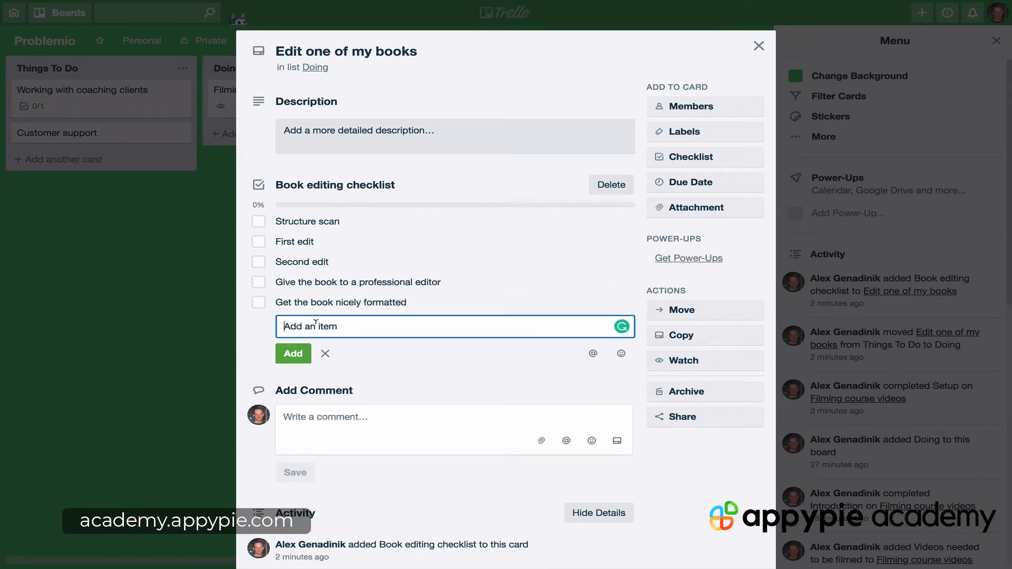
type("Upload new version of the book")
key("Return")
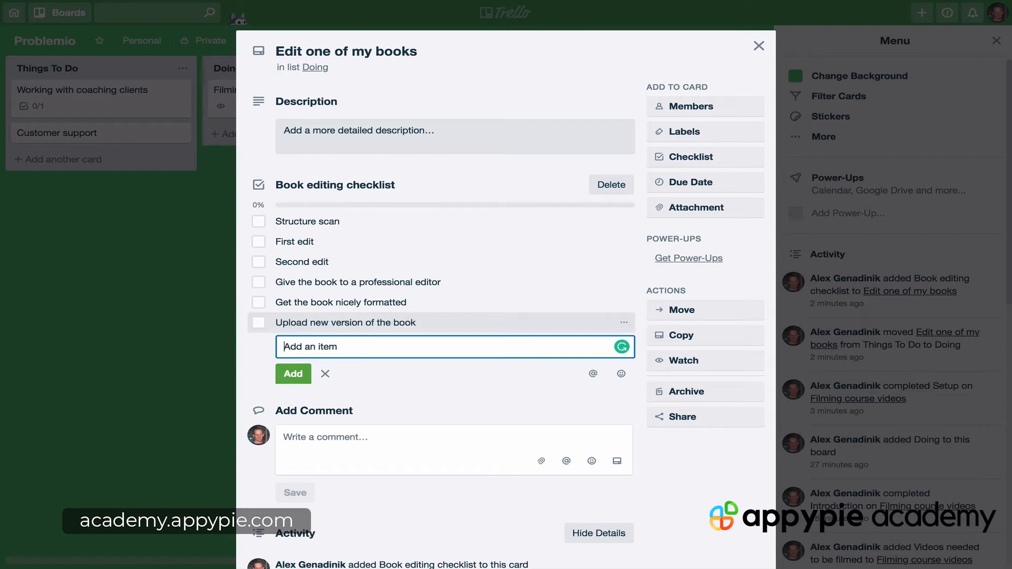
type("Edit book details")
key("Return")
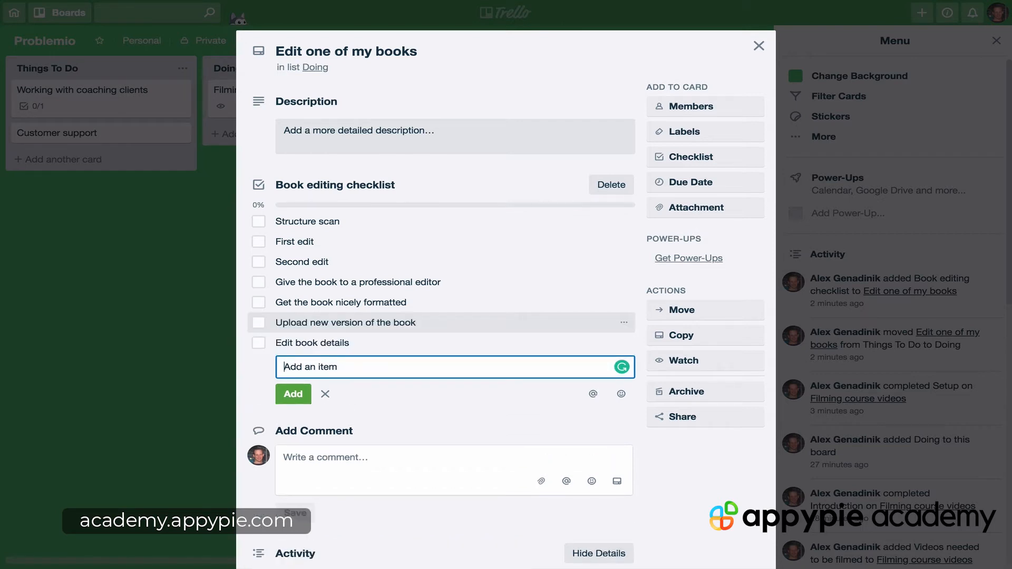
type("Set up new ads for the book")
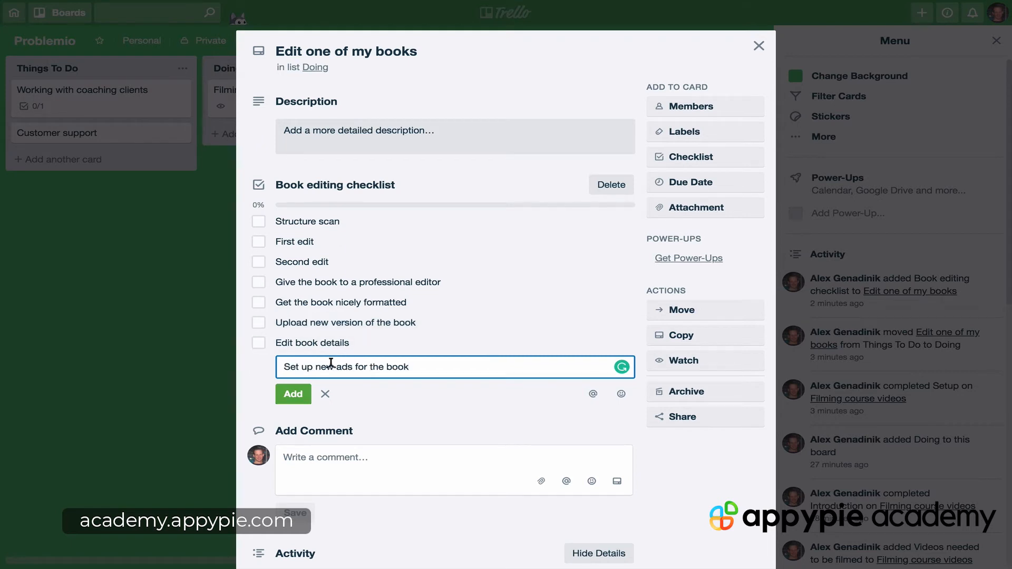
left_click(298, 392)
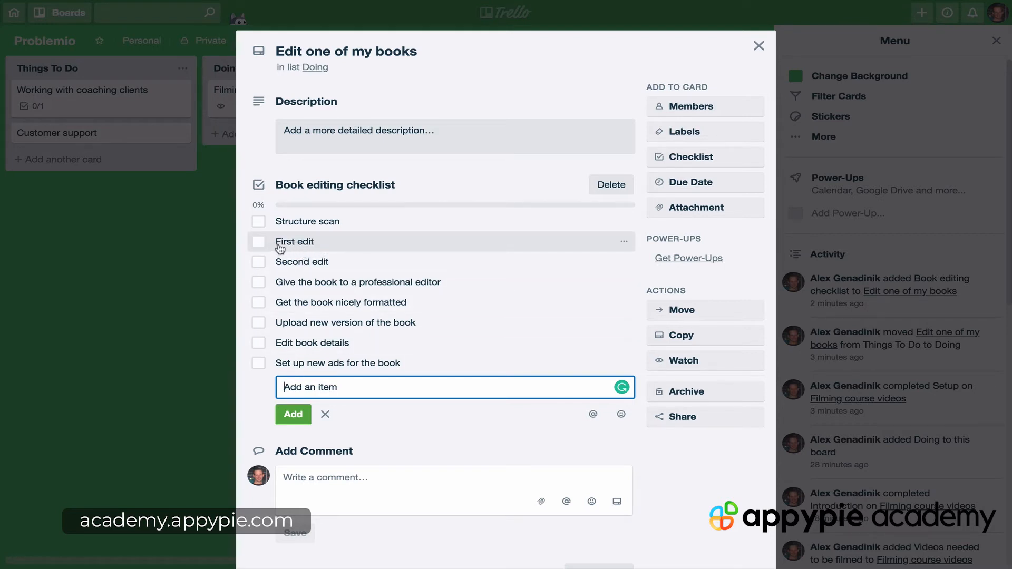
left_click(523, 250)
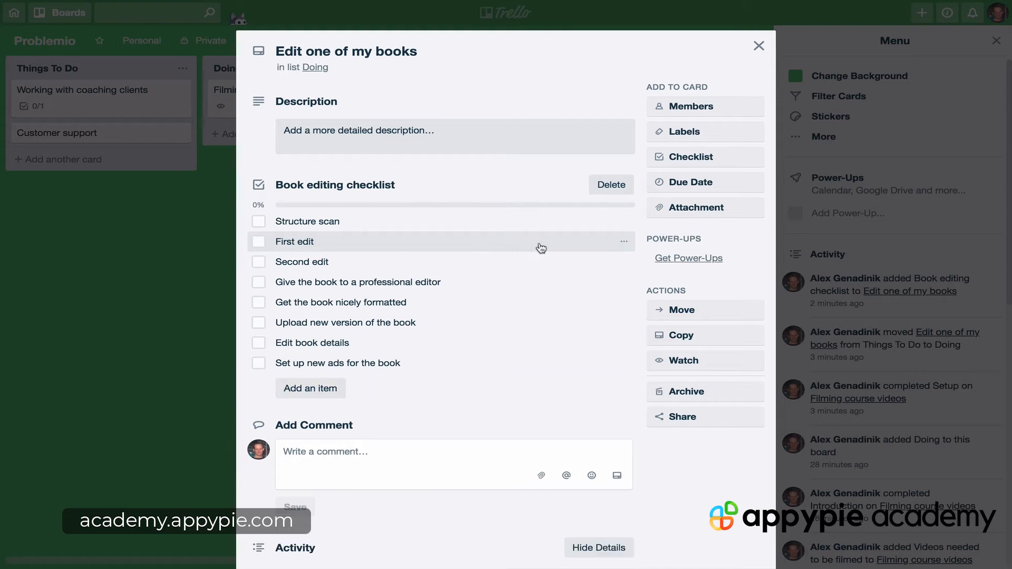
Convert the First edit checklist item into its own card and close the Edit one of my books card
left_click(625, 242)
left_click(663, 292)
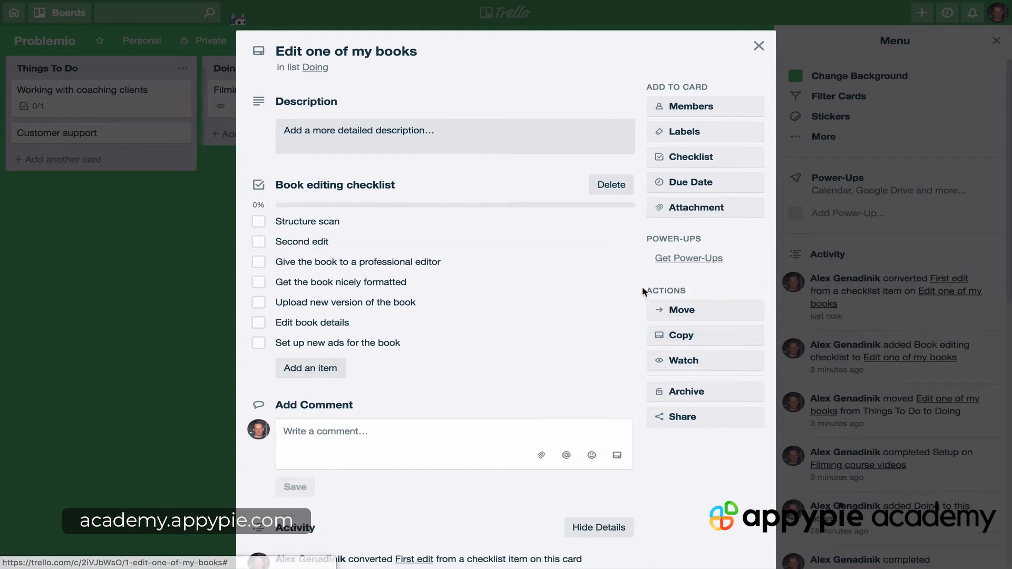
scroll(516, 477, "down", 4)
scroll(517, 477, "up", 5)
left_click(759, 44)
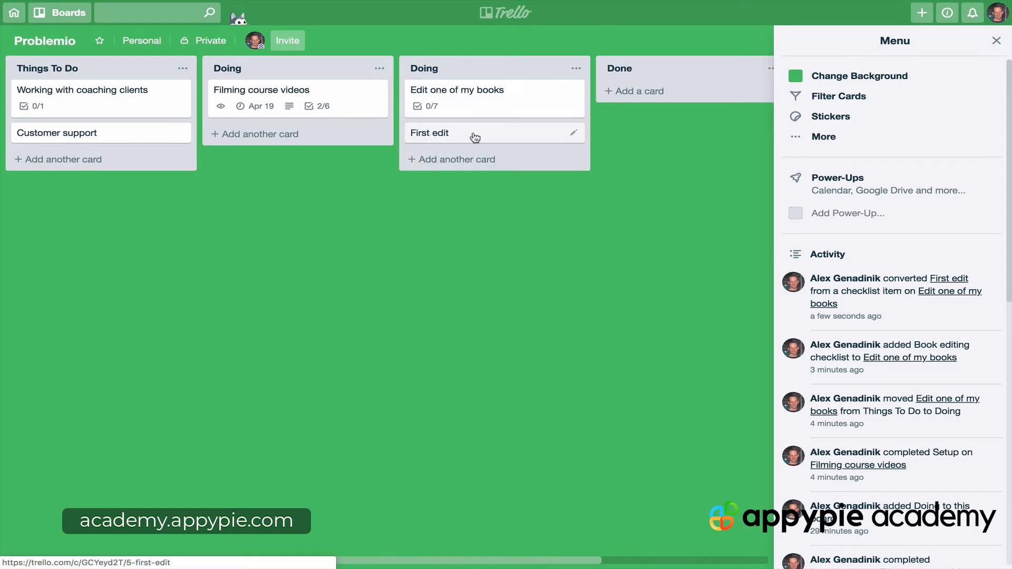
Add a checklist titled "First edit checklist" to the First edit card
left_click(440, 134)
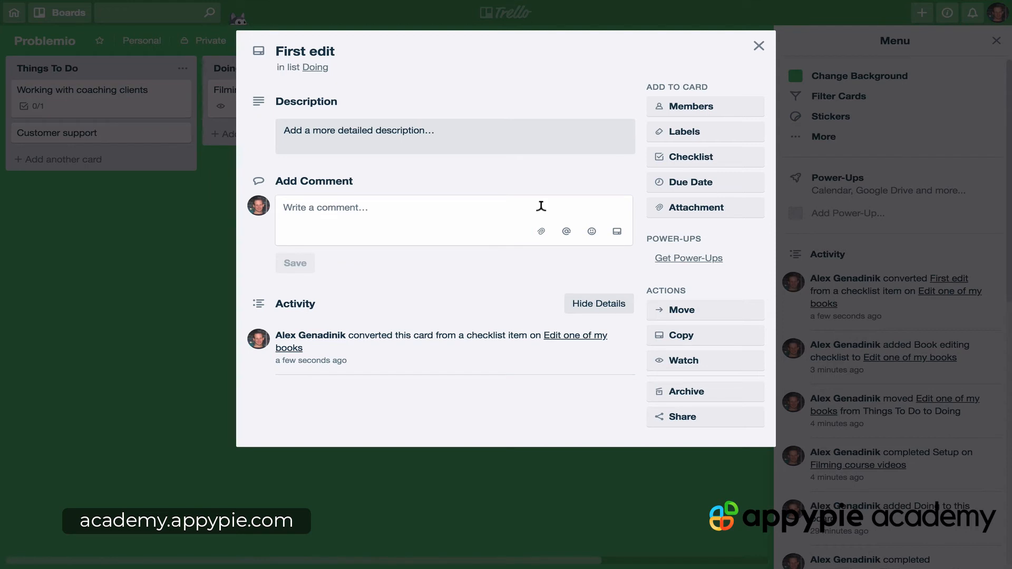
left_click(694, 160)
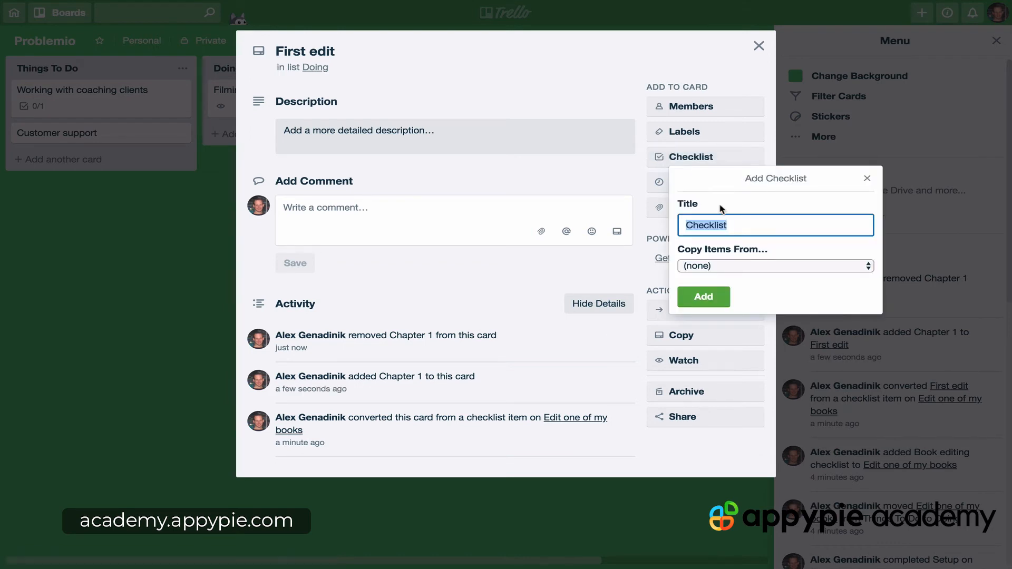
type("First edit checklist")
left_click(705, 295)
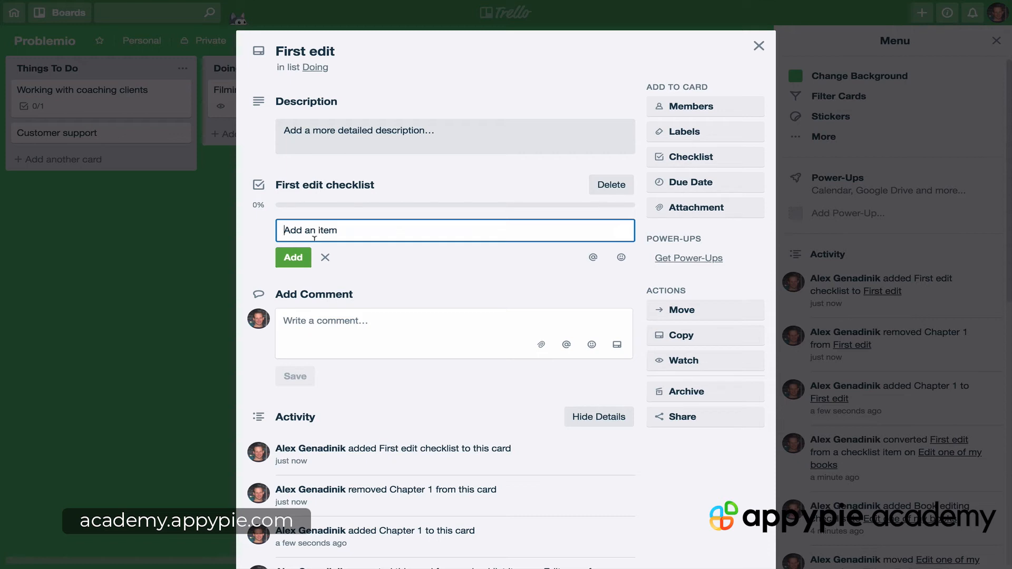
Add the items "Chapter 1", "Chapter 2" and "Add certain sections" to the First edit checklist
type("Chapter 1")
key("Return")
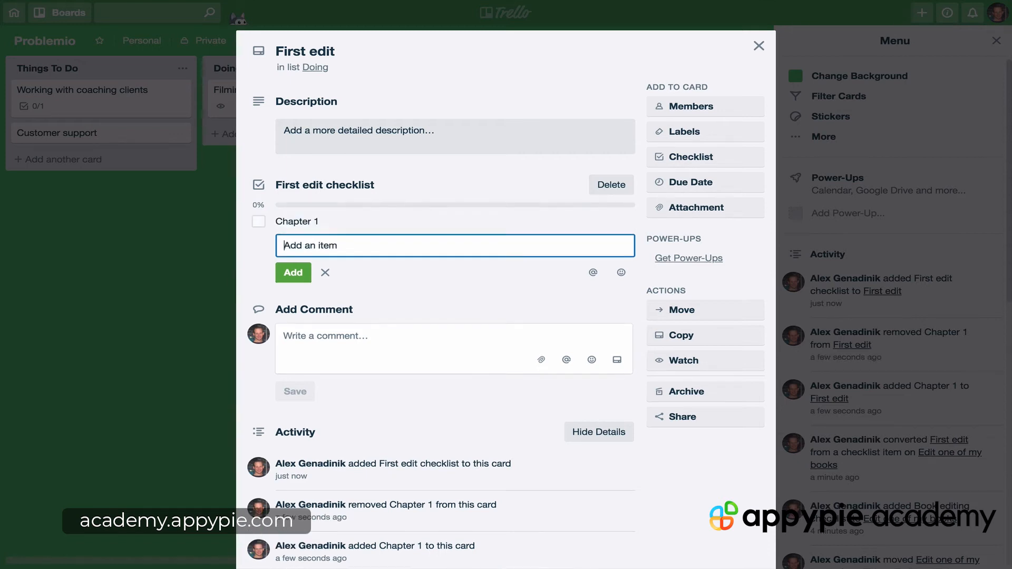
type("Chapter 2")
key("Return")
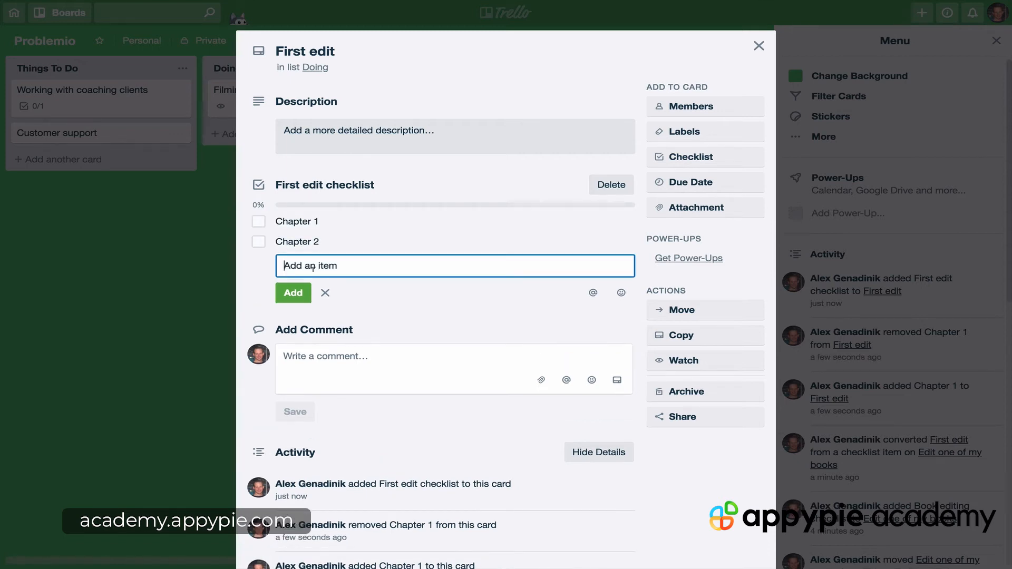
type("Add")
type(" x")
type("cert")
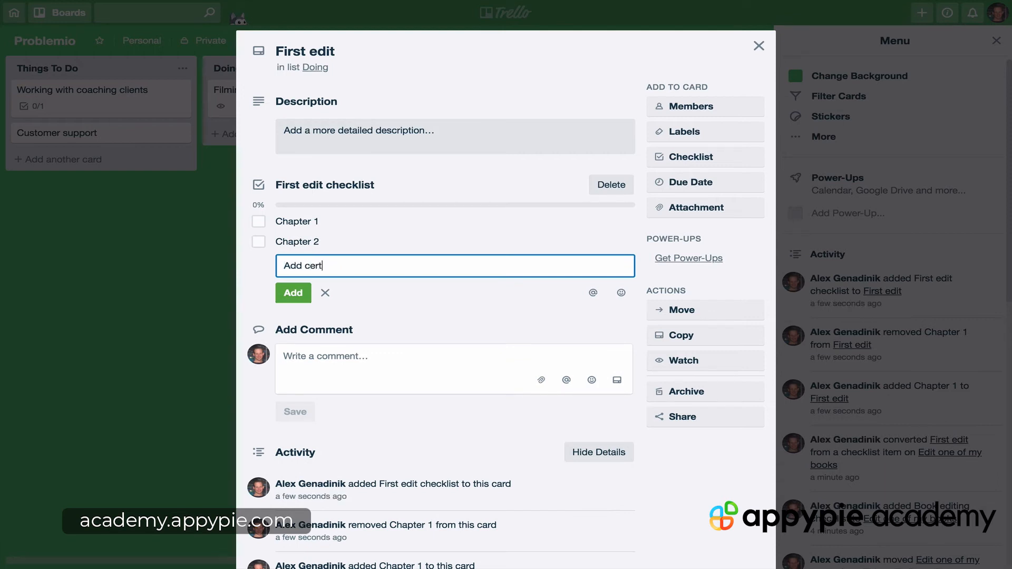
type("ain sections")
key("Return")
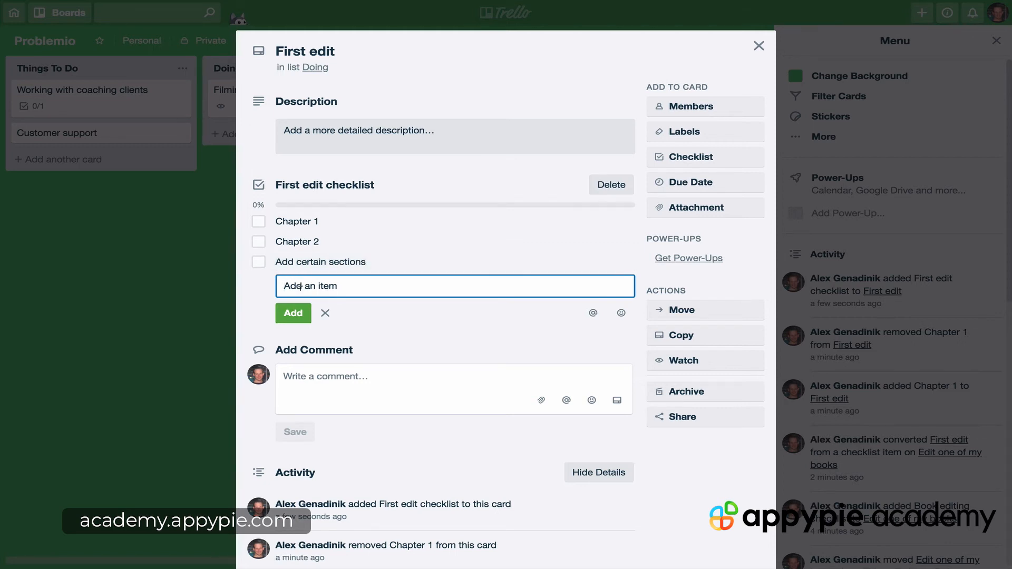
Add the item "Remove things readers complained about" to the First edit checklist and close the card
type("Remove things readers complained about")
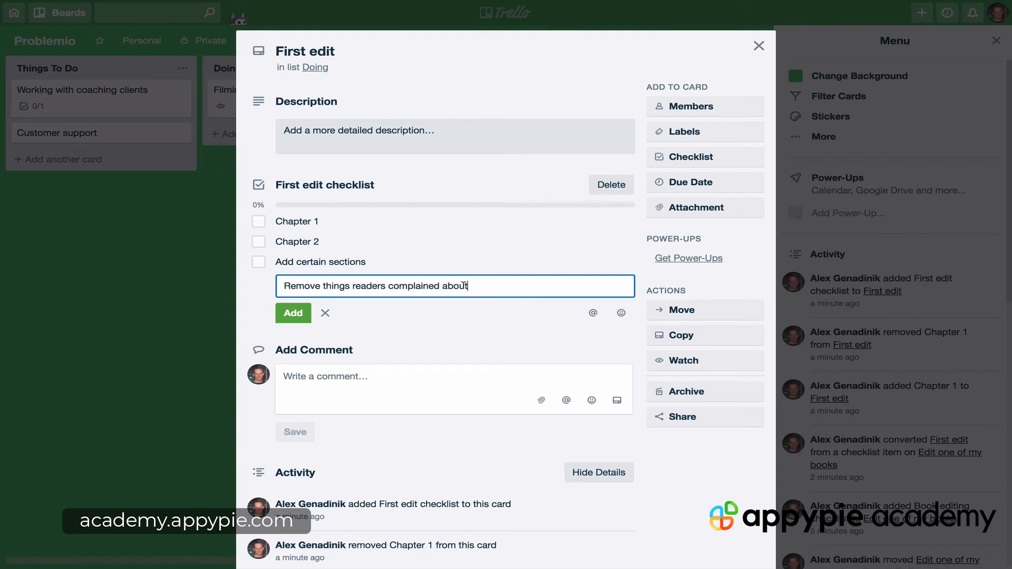
left_click(294, 315)
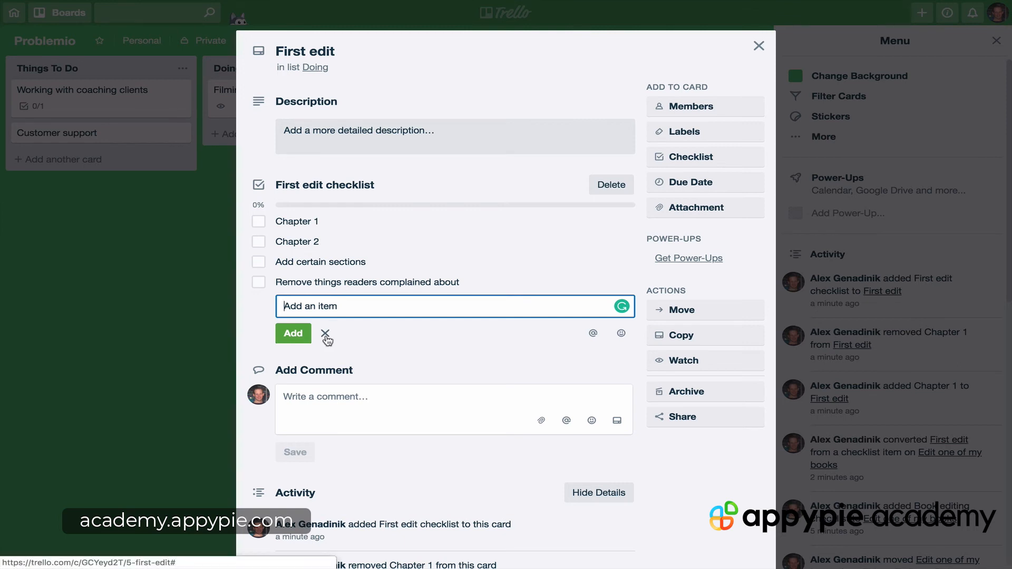
left_click(325, 333)
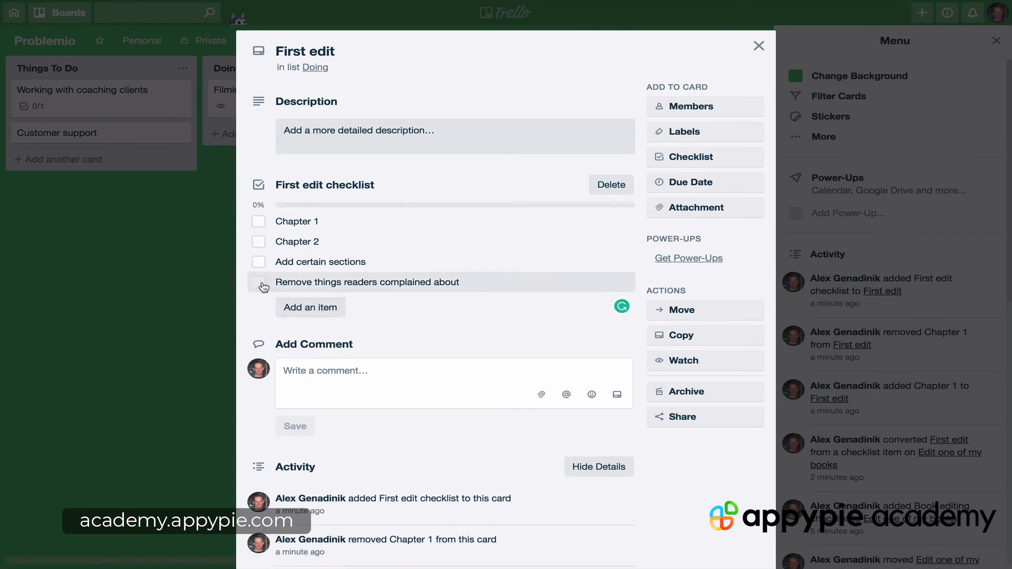
left_click(758, 47)
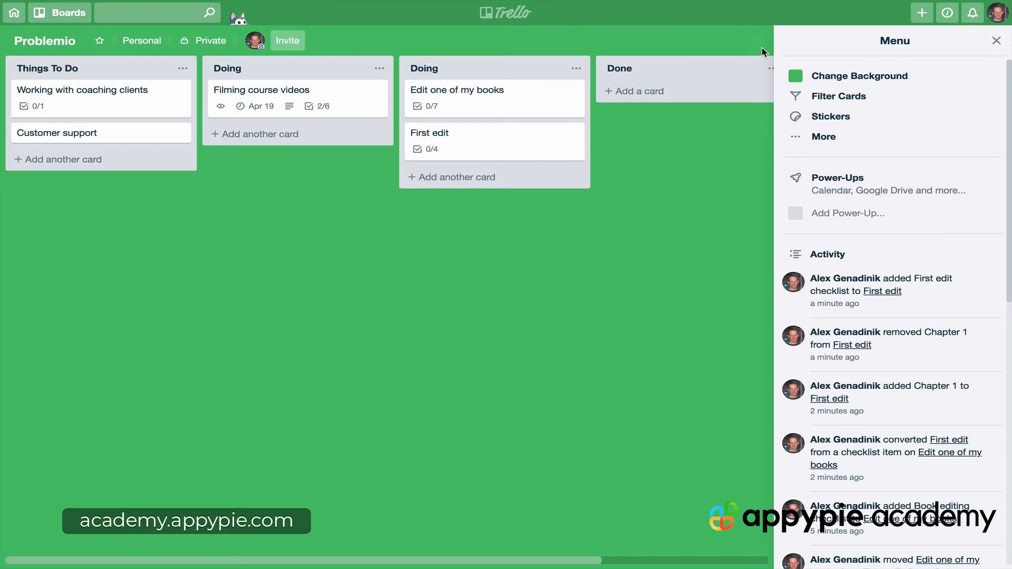